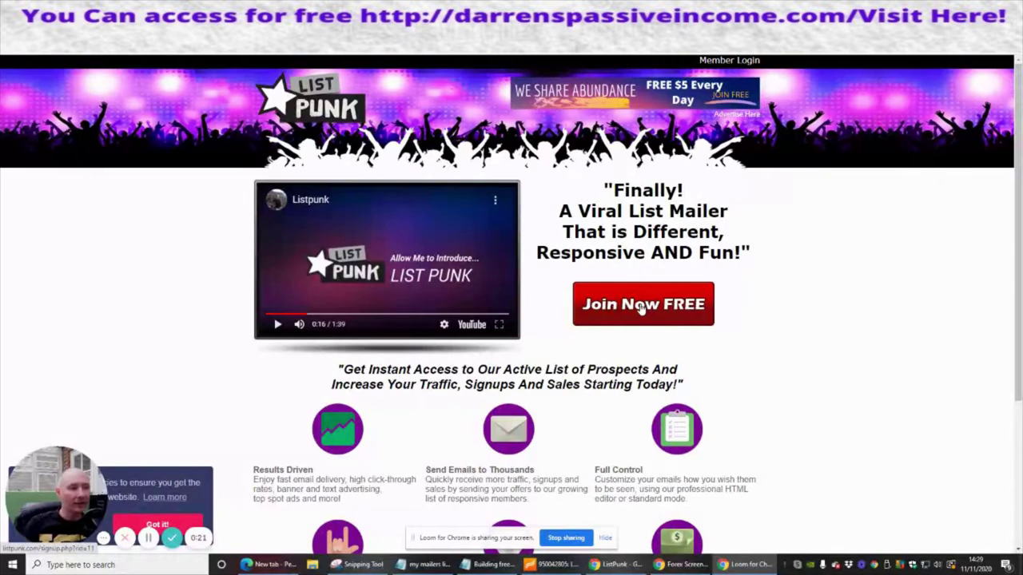
# Step: Open the free signup form and autofill the name, email and username from saved entries
pyautogui.click(643, 307)
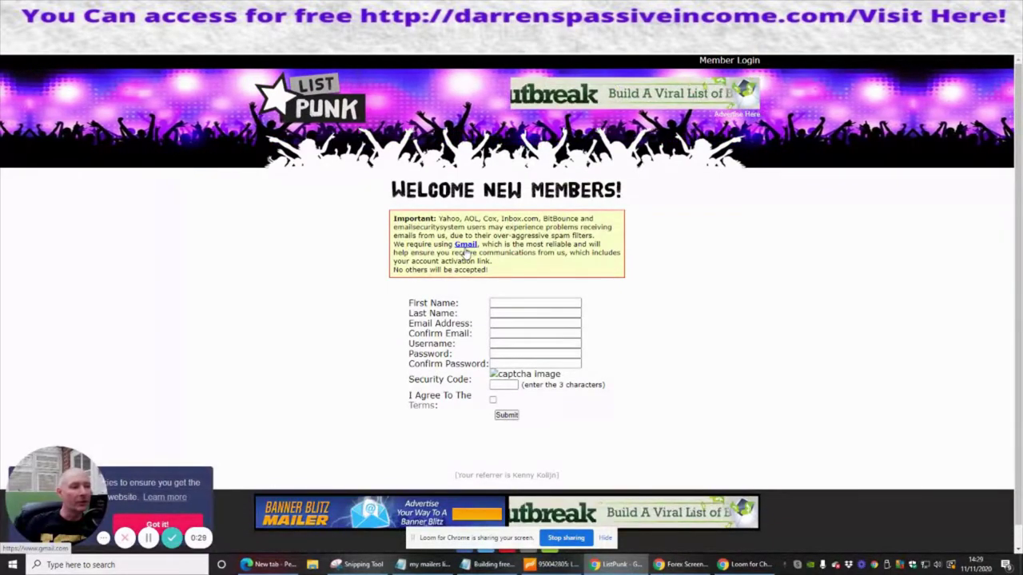
pyautogui.click(516, 302)
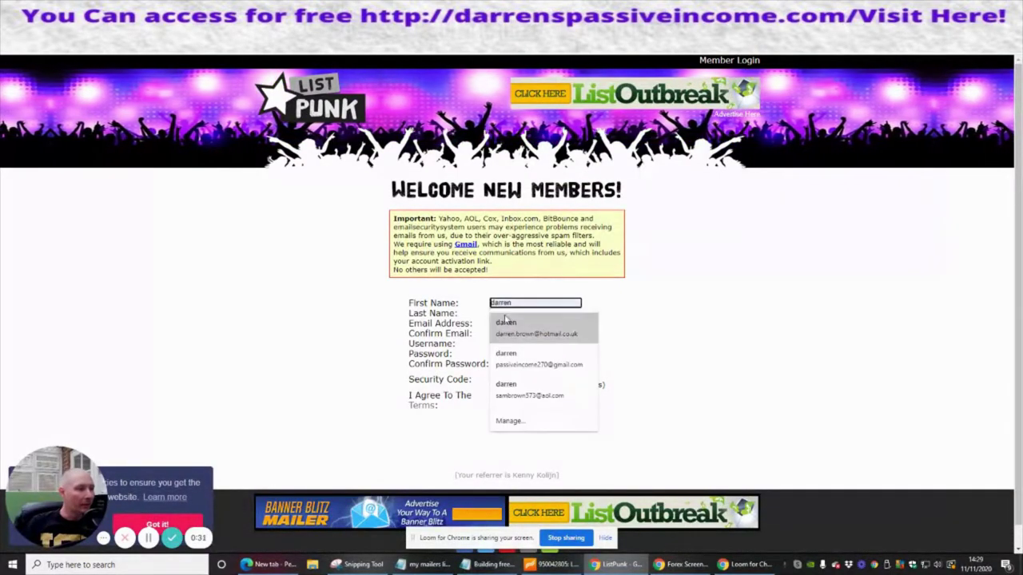
pyautogui.click(511, 359)
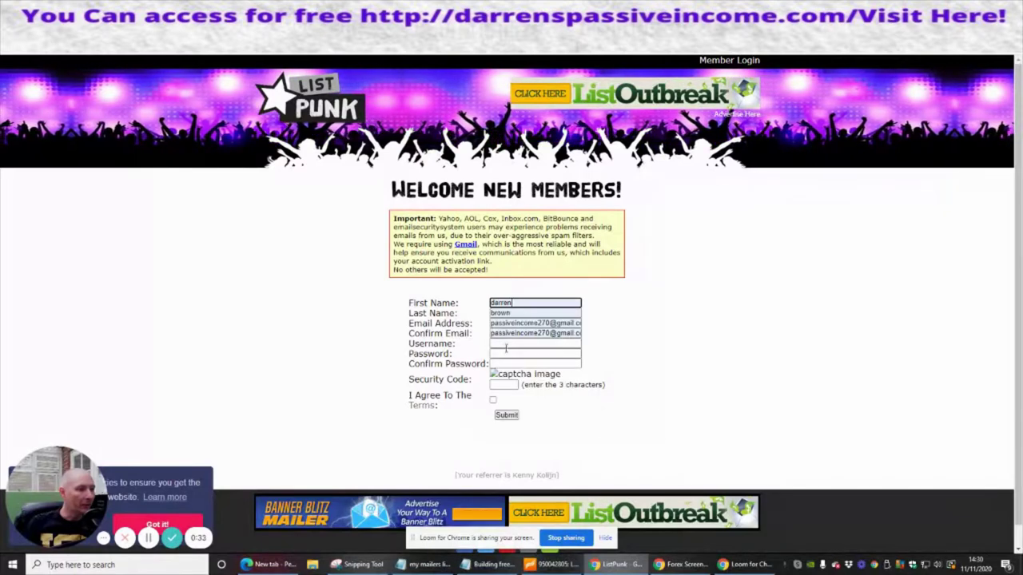
pyautogui.click(505, 345)
pyautogui.click(515, 360)
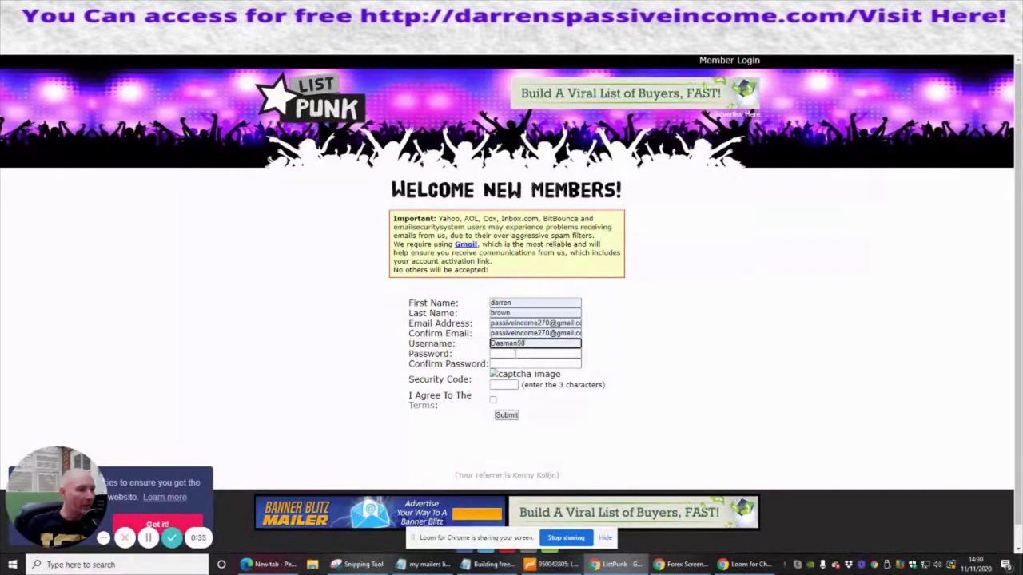
# Step: Enter the account password and its confirmation, then move to the security code field
pyautogui.click(515, 353)
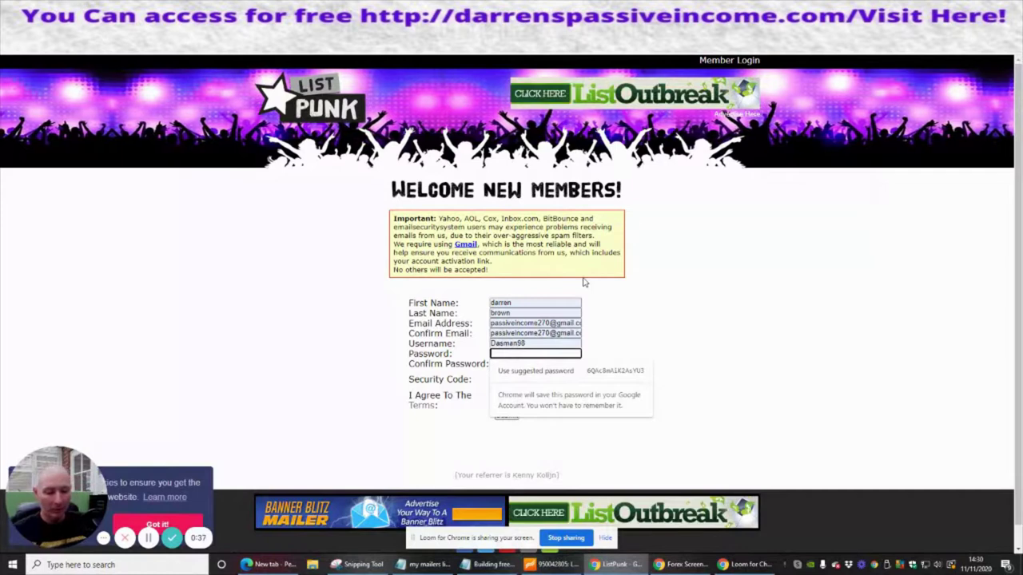
pyautogui.write('******')
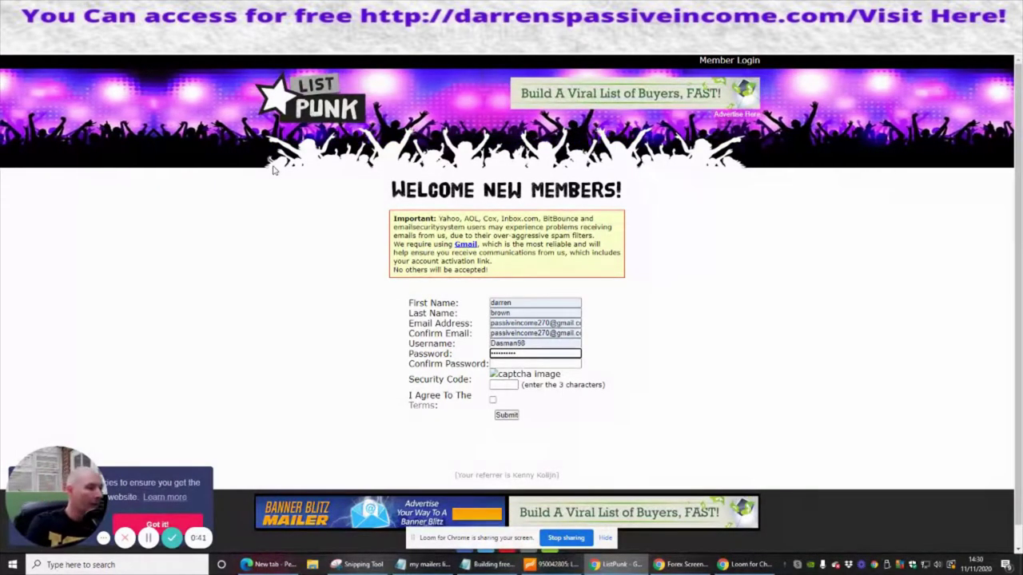
pyautogui.click(496, 363)
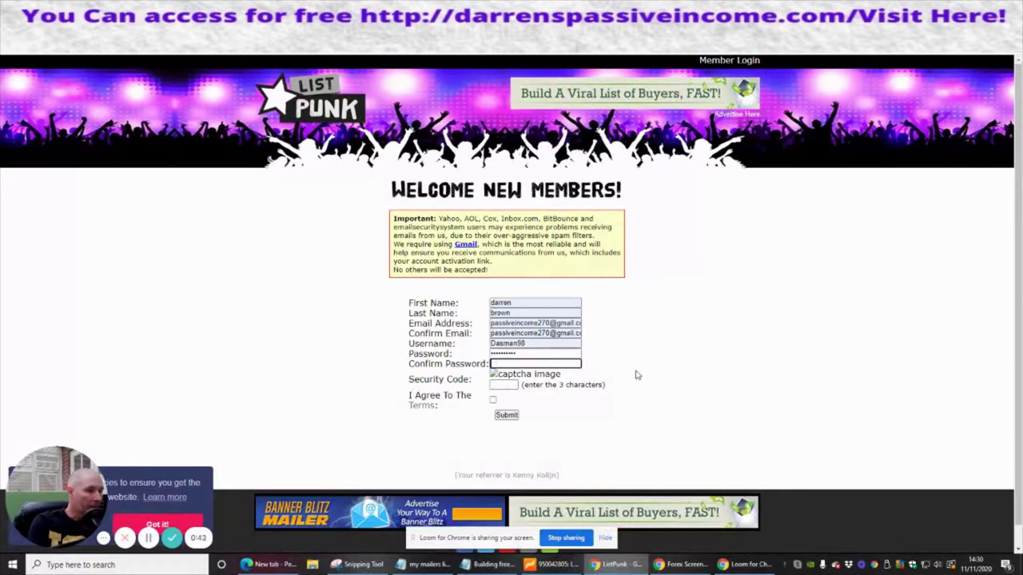
pyautogui.write('*********')
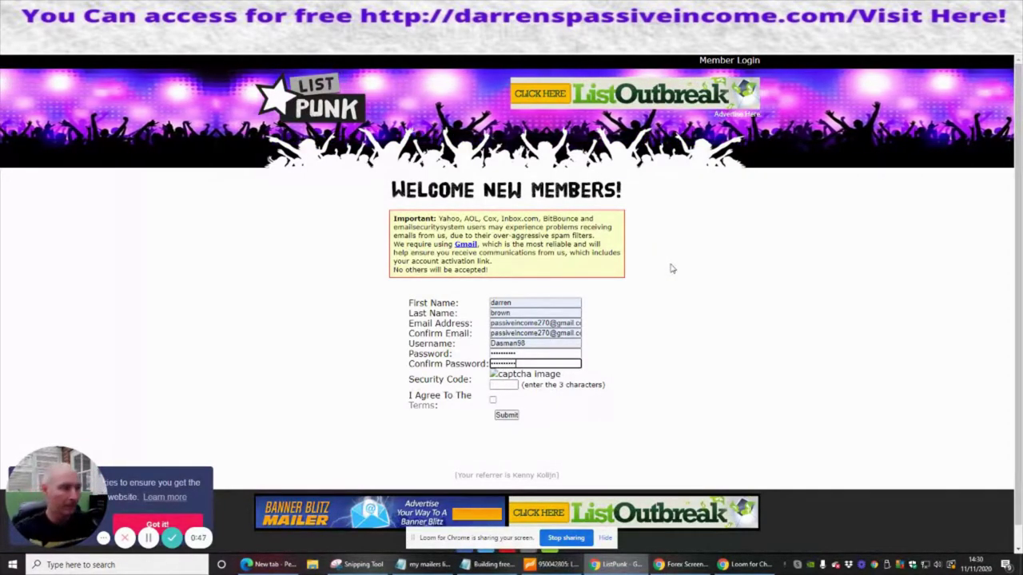
pyautogui.click(504, 386)
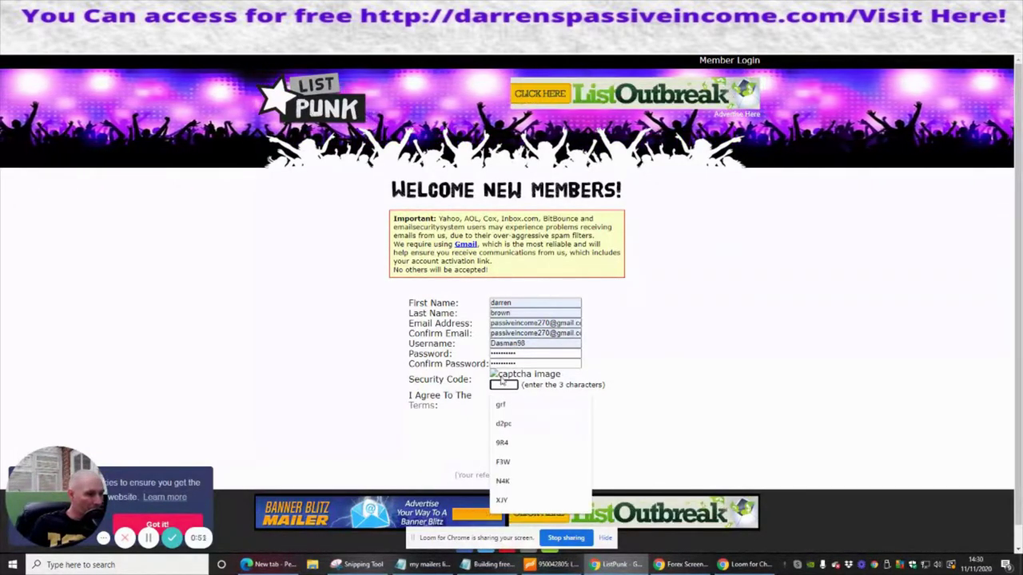
pyautogui.click(496, 375)
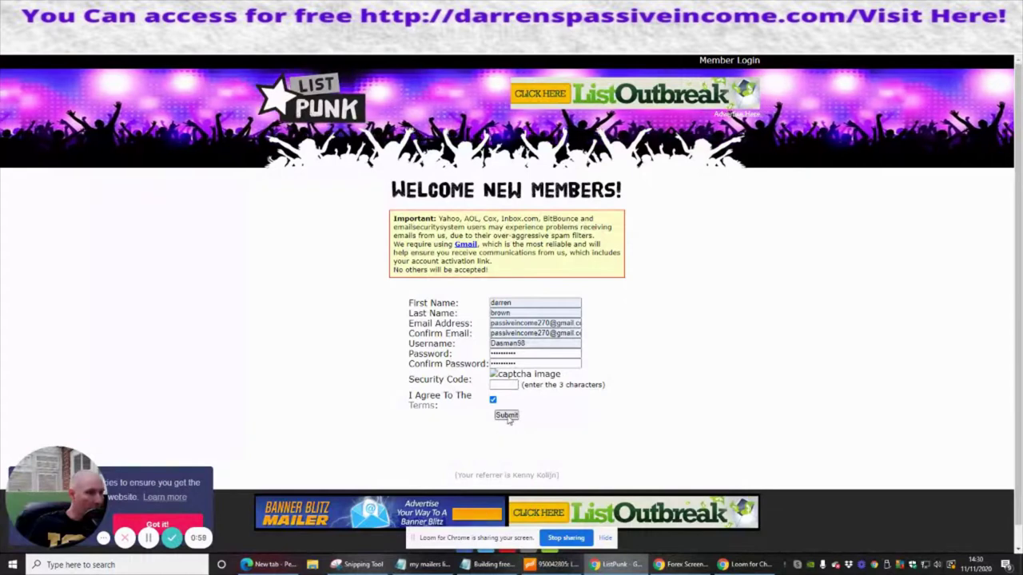
# Step: Submit the signup form, then enter the saved code 'grf' as security code and resubmit
pyautogui.click(507, 416)
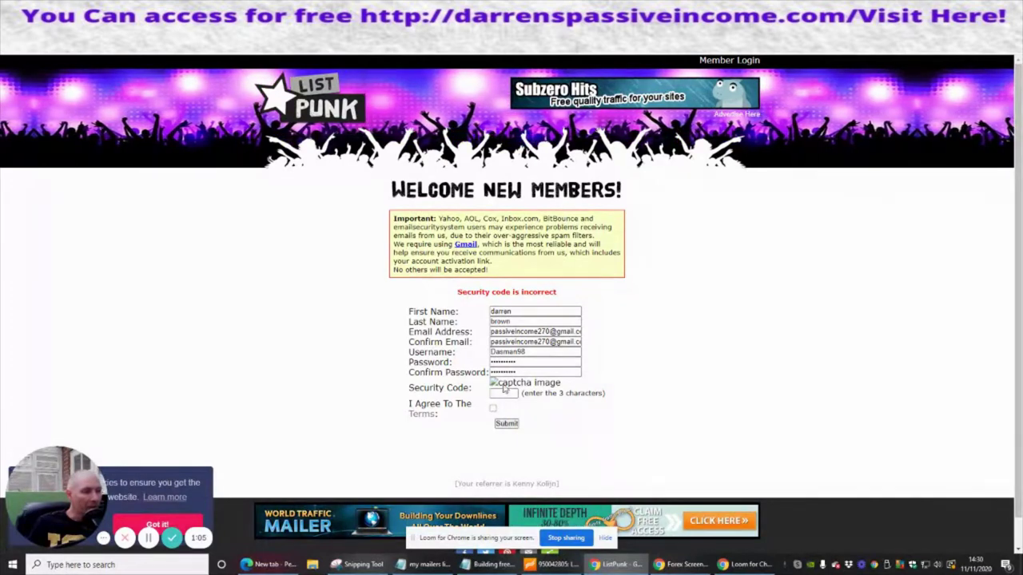
pyautogui.click(504, 392)
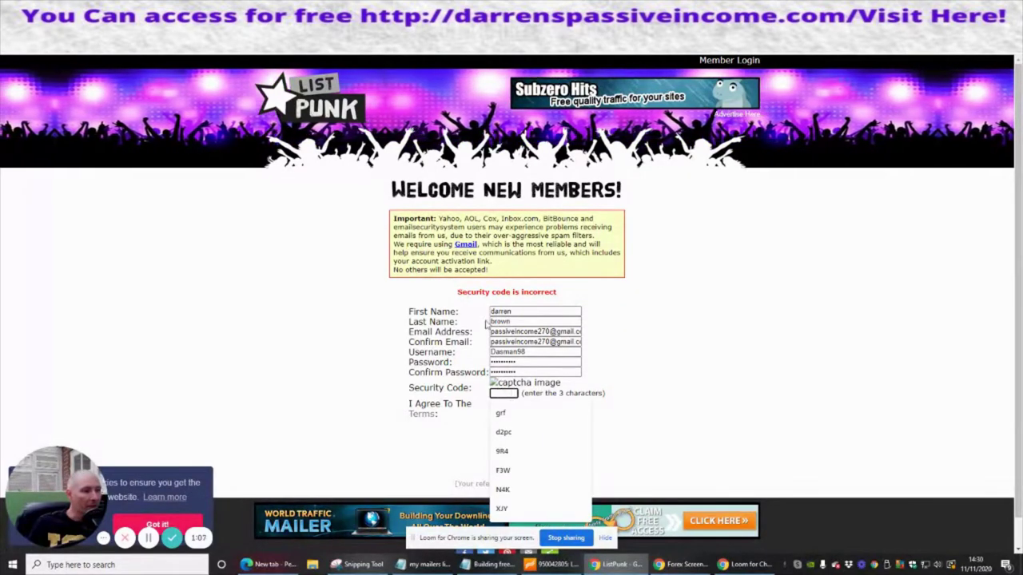
pyautogui.click(496, 417)
pyautogui.click(506, 423)
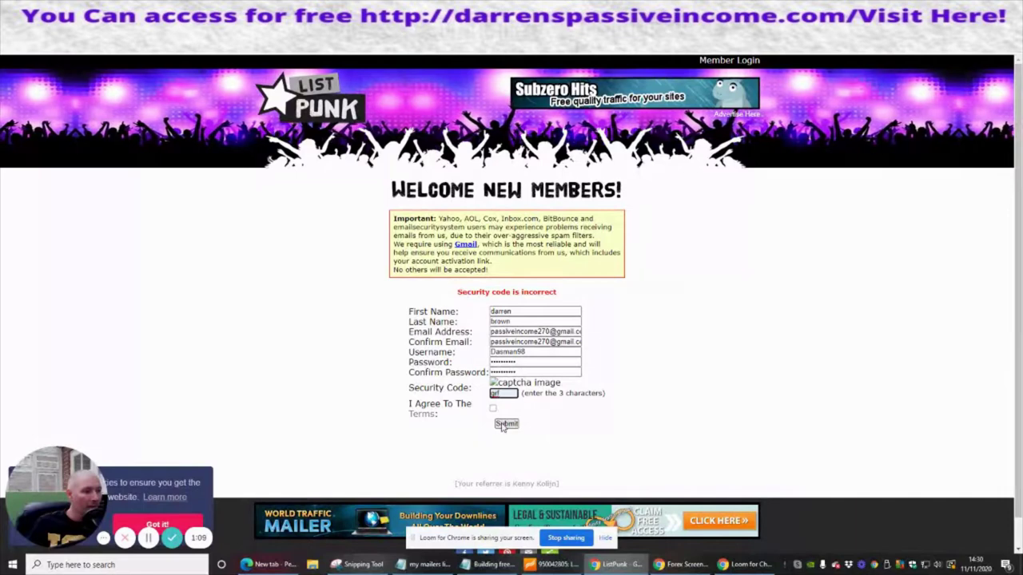
# Step: Reload and resend the form to reach Signup Incomplete, saving the password in Chrome
pyautogui.click(503, 401)
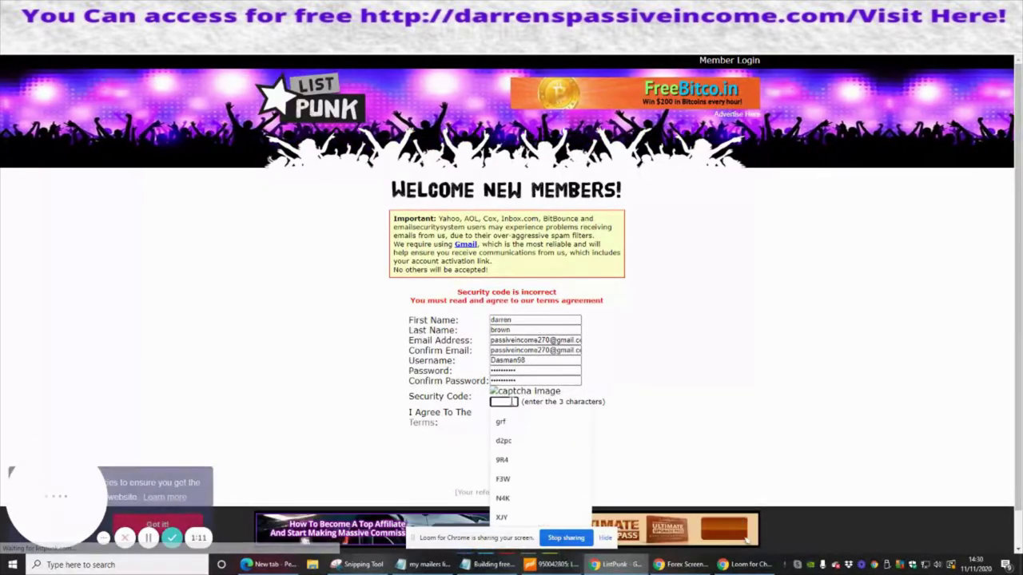
pyautogui.click(658, 359)
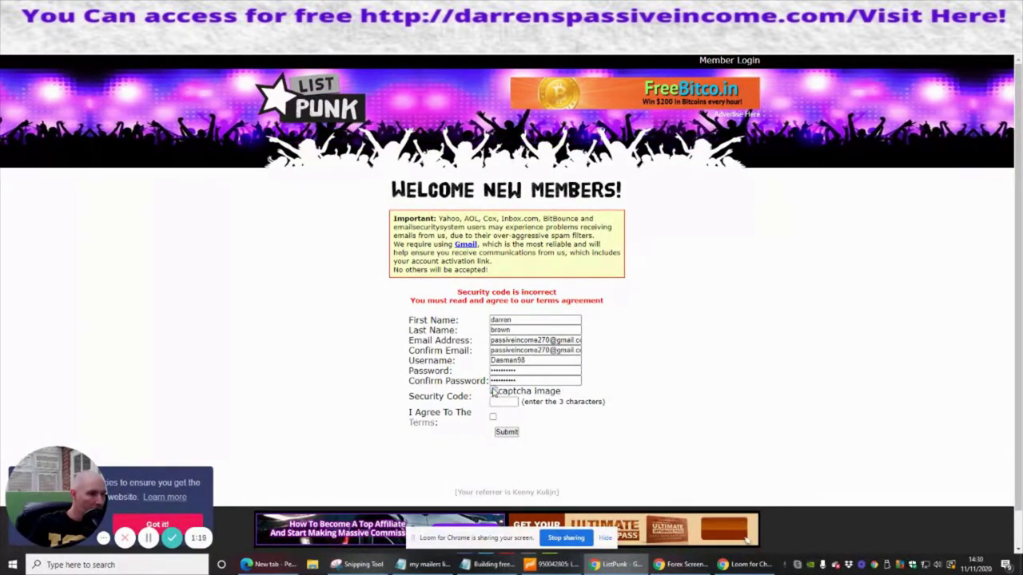
pyautogui.press('F5')
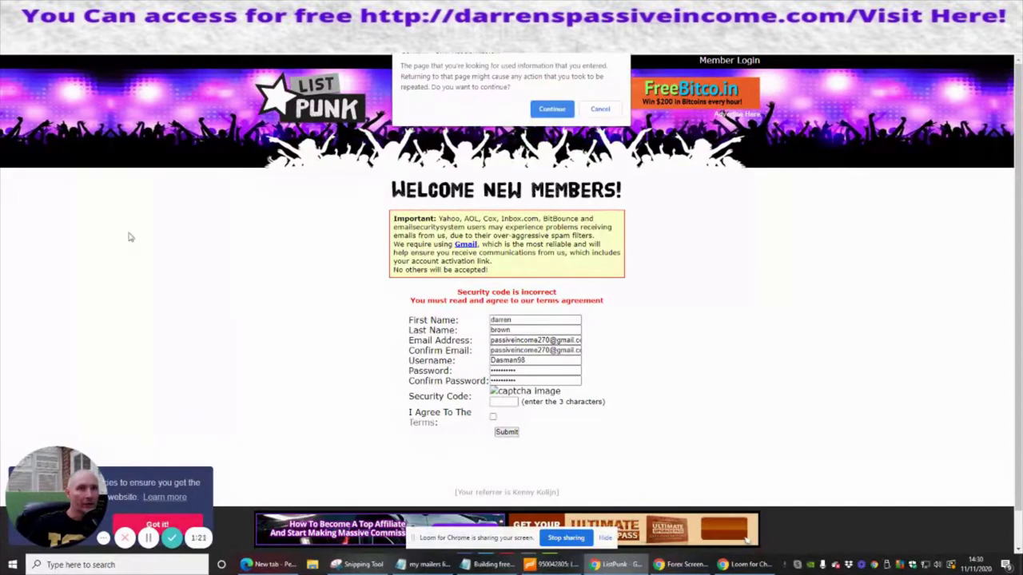
pyautogui.click(550, 109)
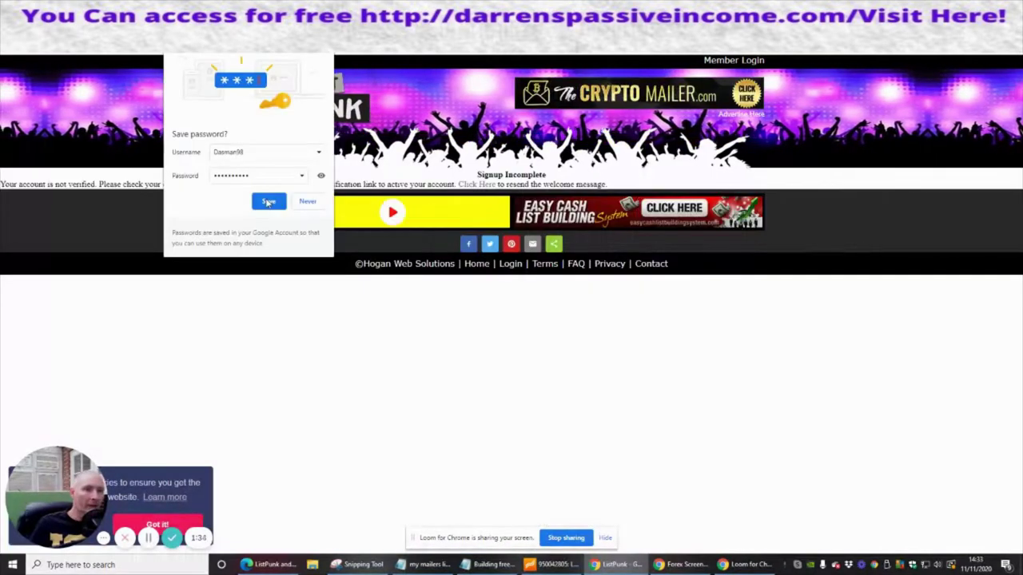
pyautogui.click(268, 201)
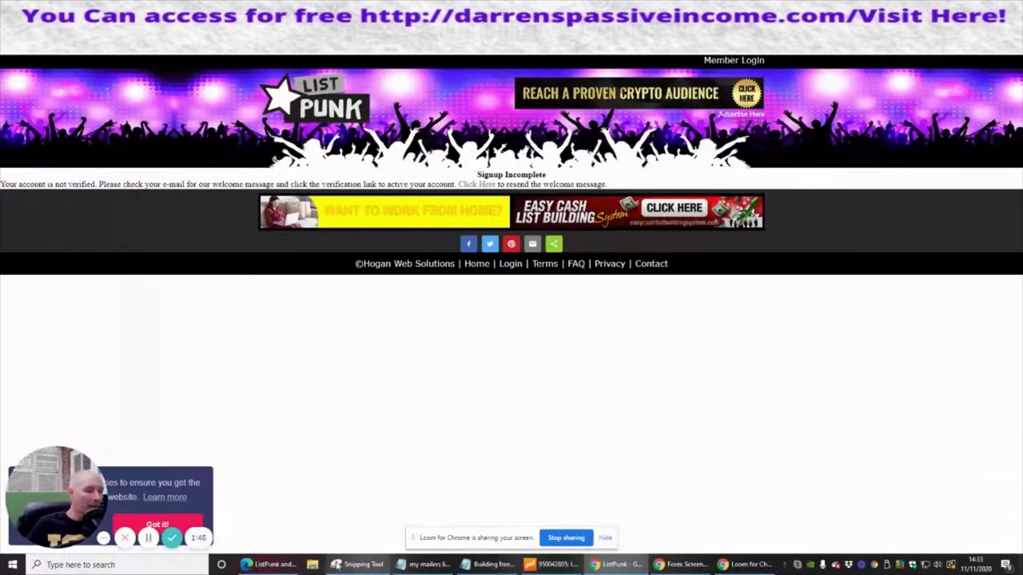
# Step: Check the other ListPunk window, return to the Signup Incomplete page, then switch to Gmail
pyautogui.click(277, 568)
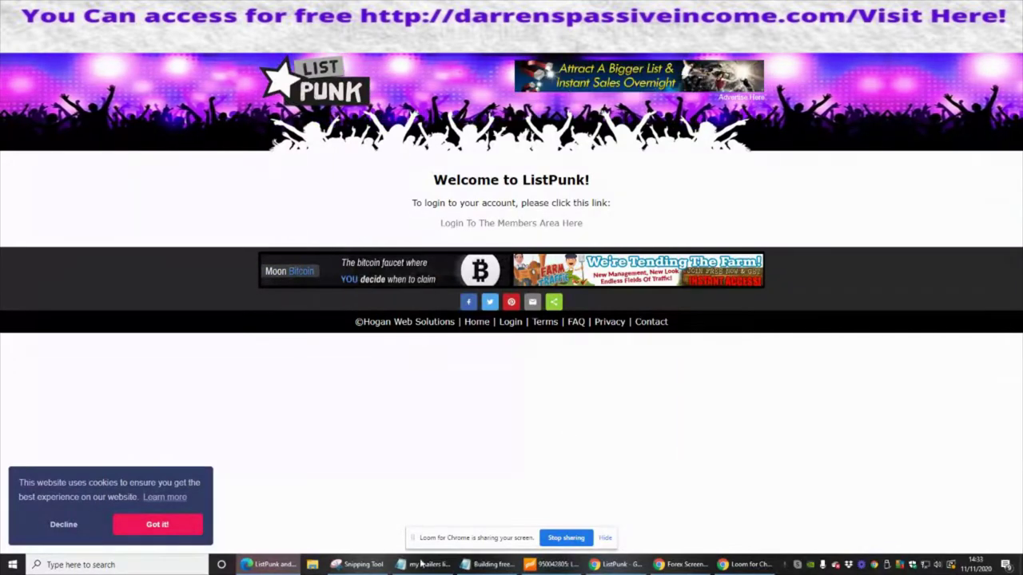
pyautogui.rightClick(275, 568)
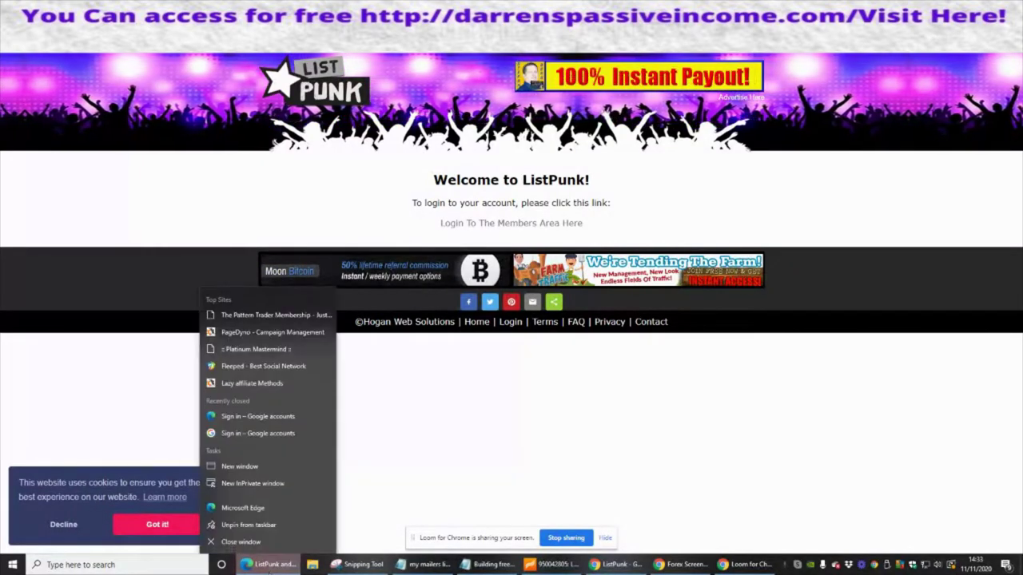
pyautogui.click(337, 504)
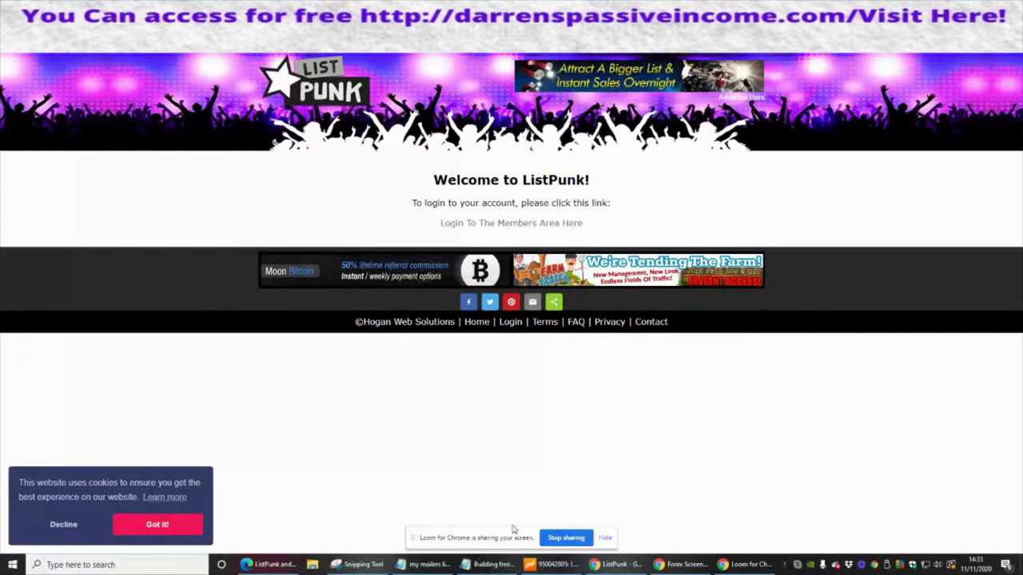
pyautogui.click(607, 565)
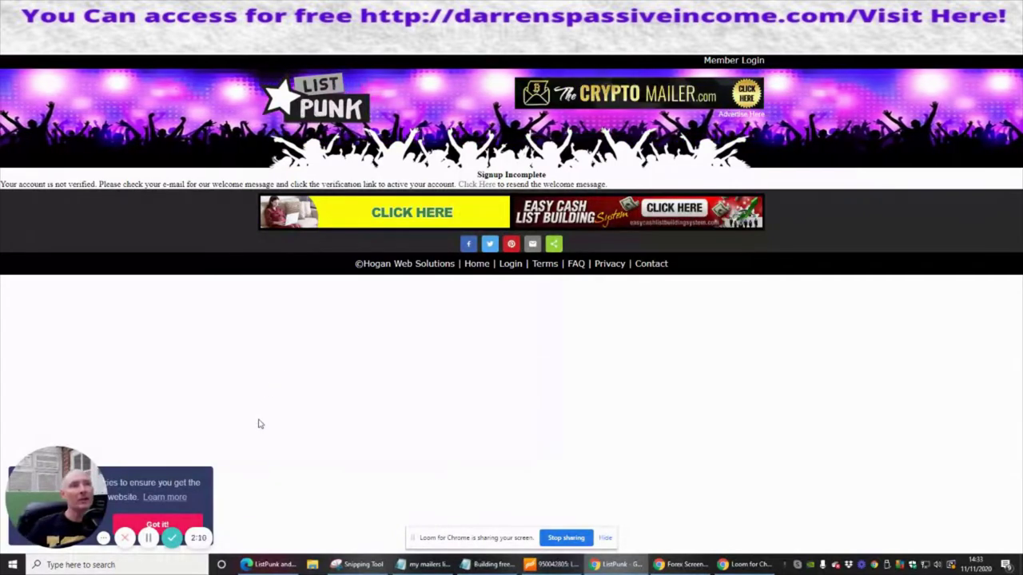
pyautogui.hotkey('ctrl', 'Tab')
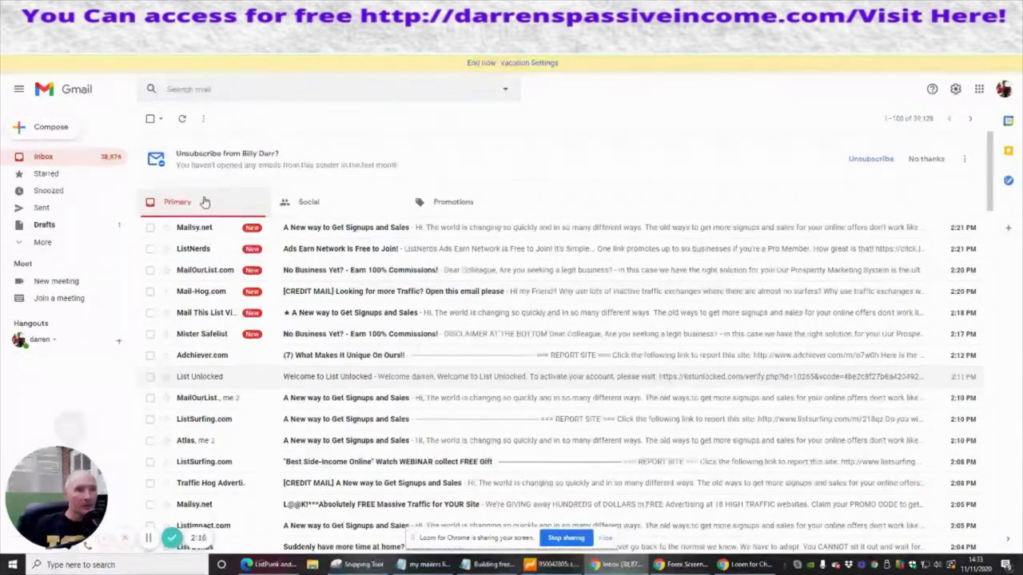
# Step: Check the Social and Promotions tabs, then open the Welcome to ListPunk email from Primary
pyautogui.click(296, 201)
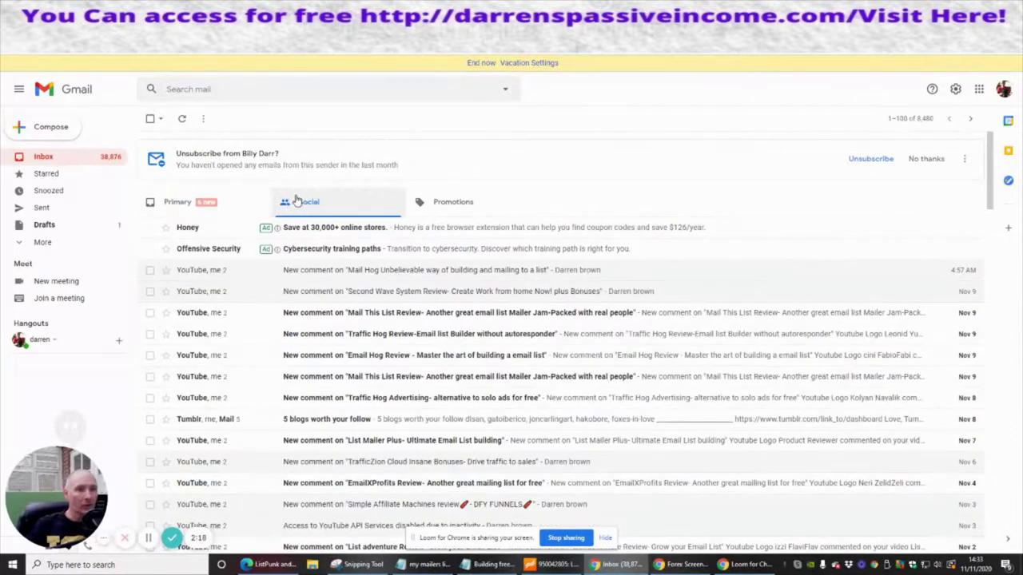
pyautogui.click(435, 201)
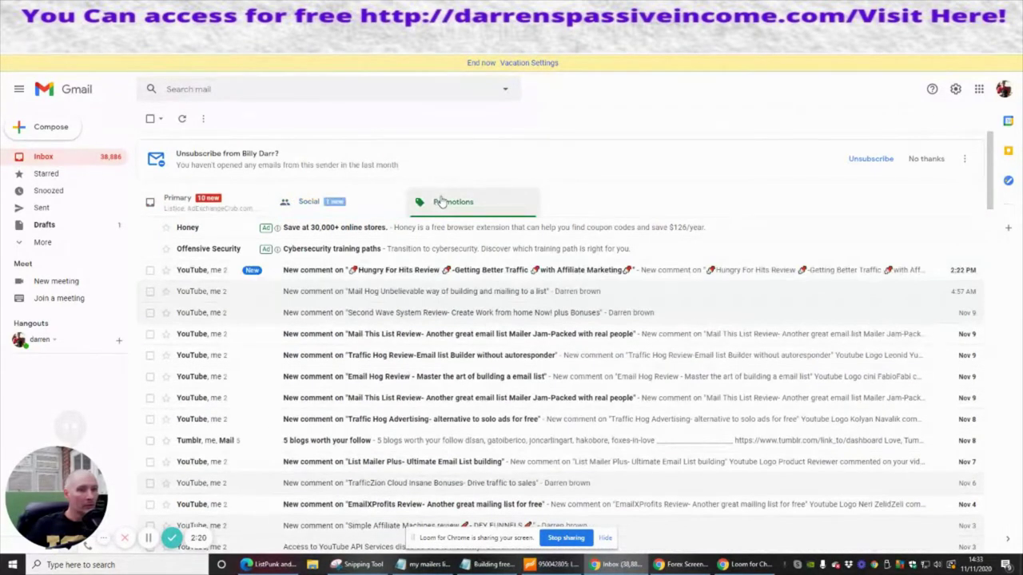
pyautogui.click(178, 200)
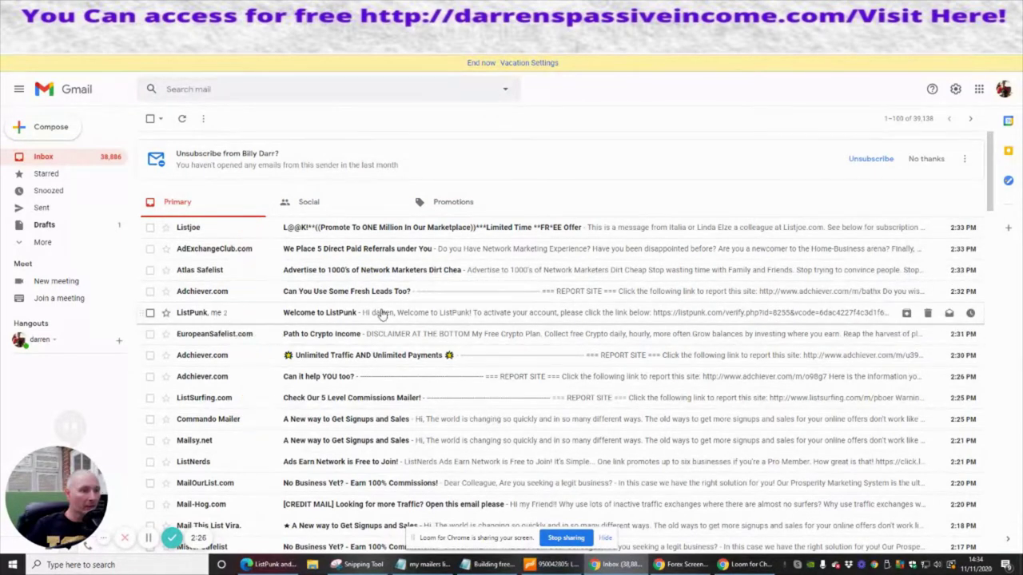
pyautogui.click(326, 313)
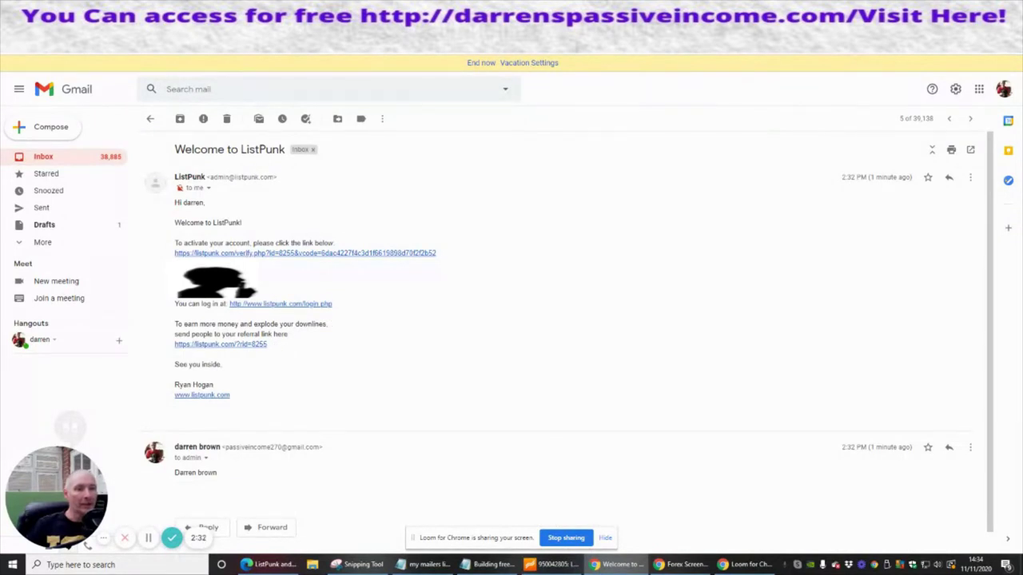
# Step: Copy the welcome email's referral link and bring the mailer links Notepad to the front
pyautogui.moveTo(274, 350)
pyautogui.mouseDown()
pyautogui.moveTo(172, 353)
pyautogui.moveTo(174, 345)
pyautogui.mouseUp()
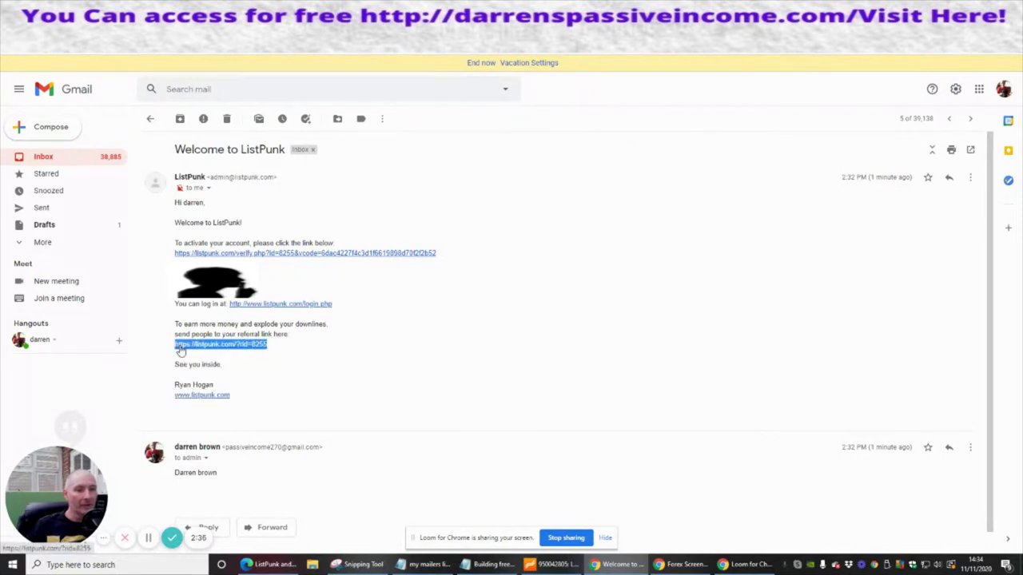
pyautogui.rightClick(203, 349)
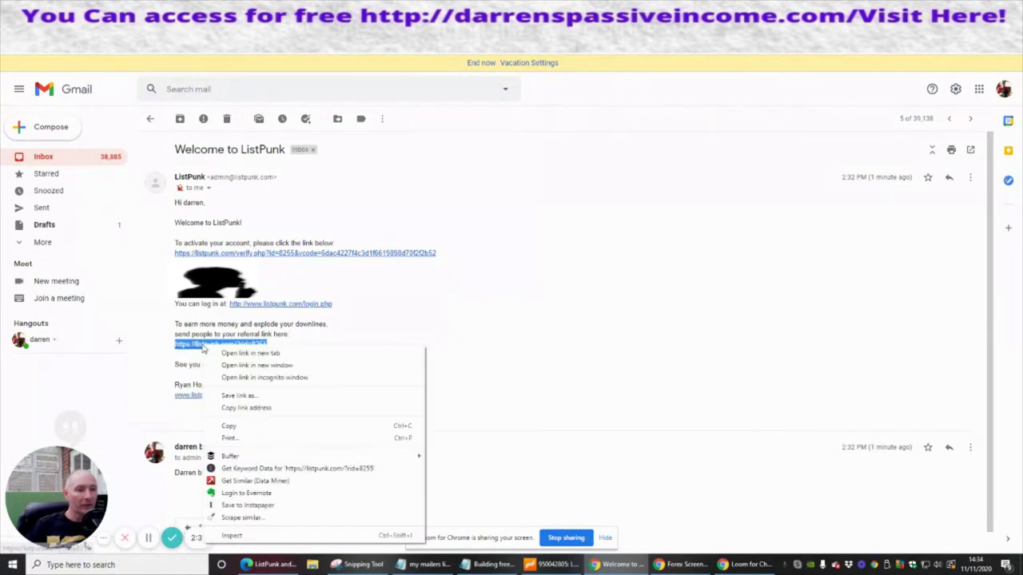
pyautogui.click(227, 425)
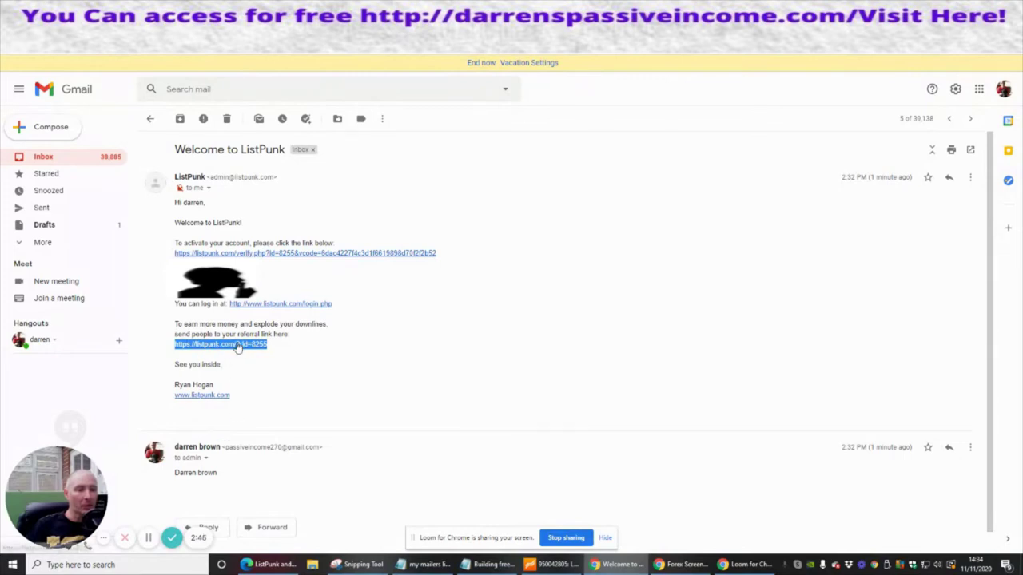
pyautogui.click(481, 566)
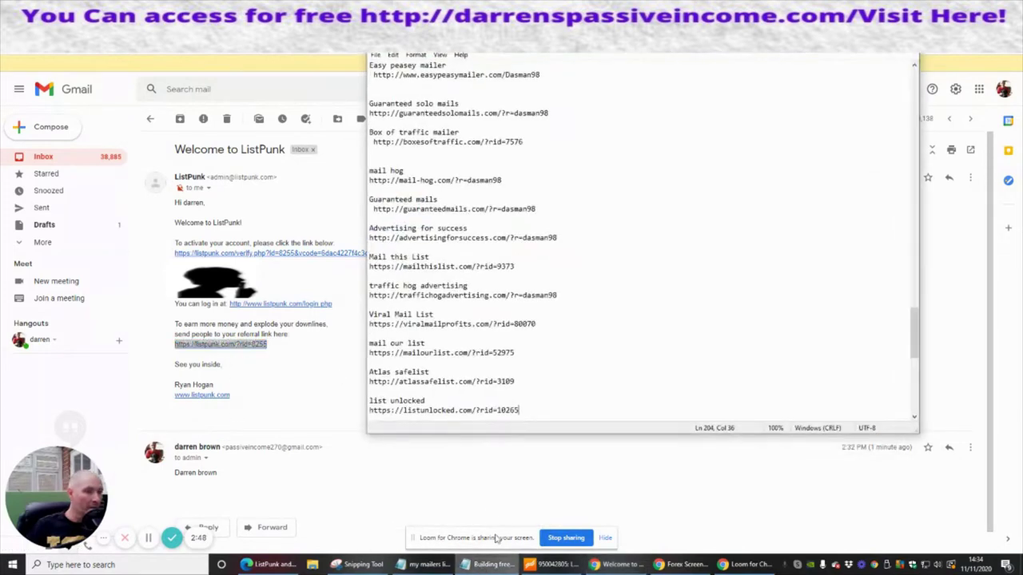
# Step: Append a 'List punk' entry with the pasted referral link, save the list, and return to the email
pyautogui.press('Return')
pyautogui.press('Return')
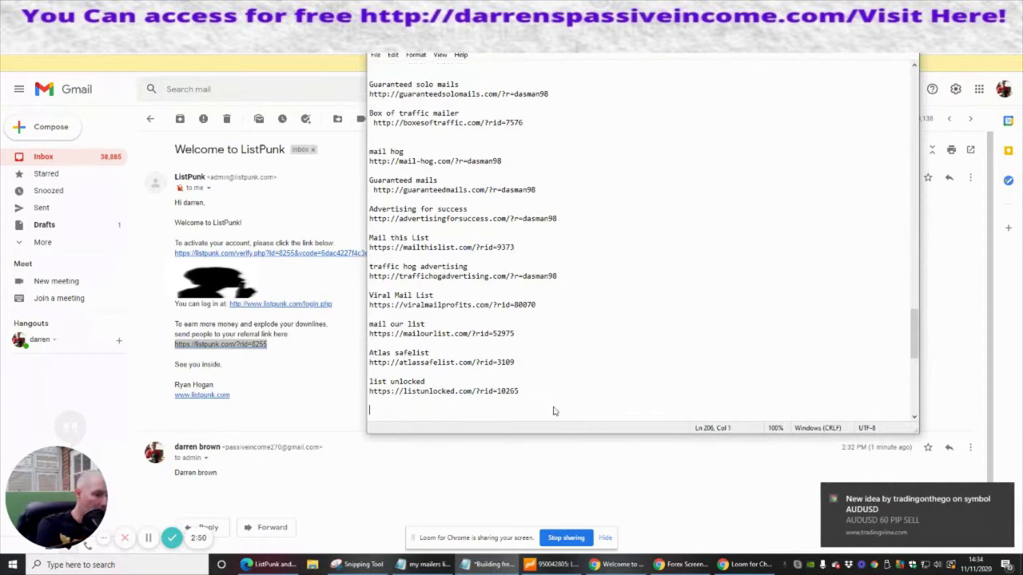
pyautogui.write('Li')
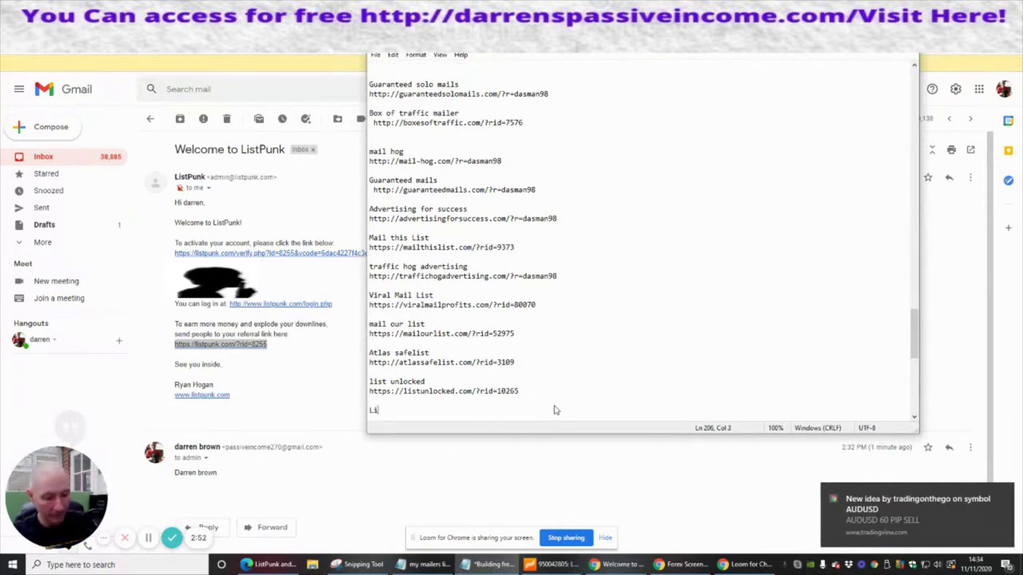
pyautogui.write('st punk')
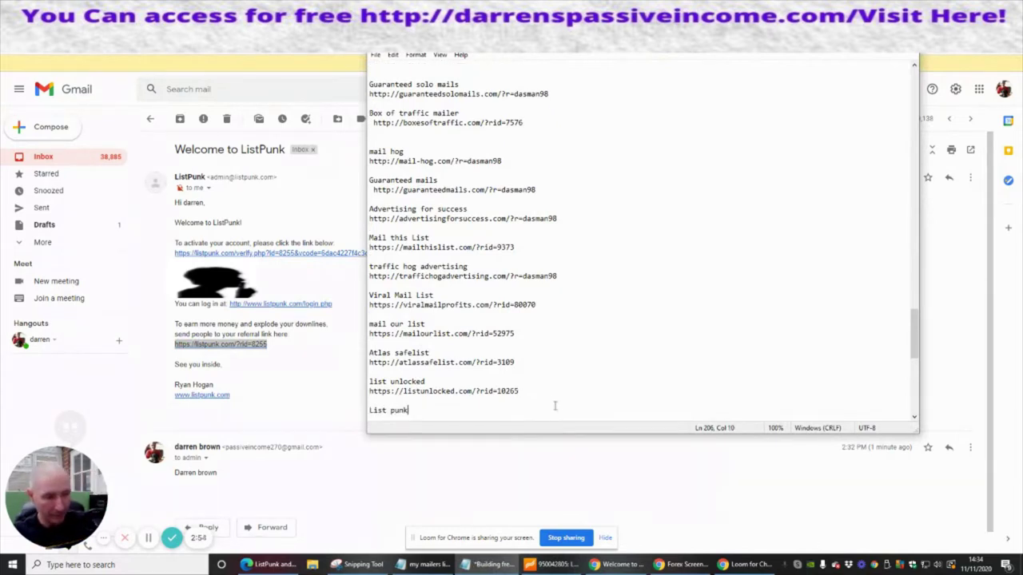
pyautogui.press('Return')
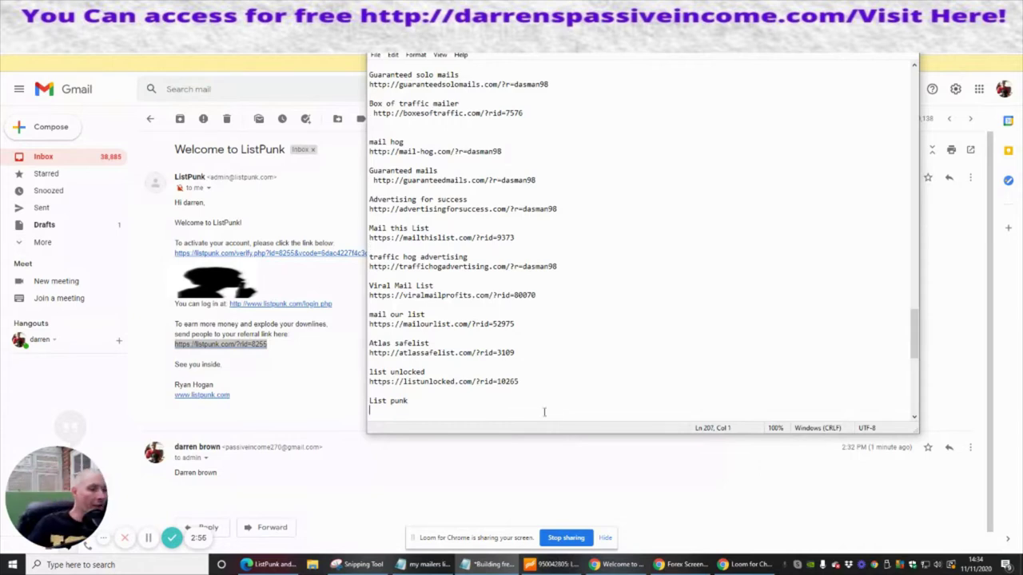
pyautogui.rightClick(382, 413)
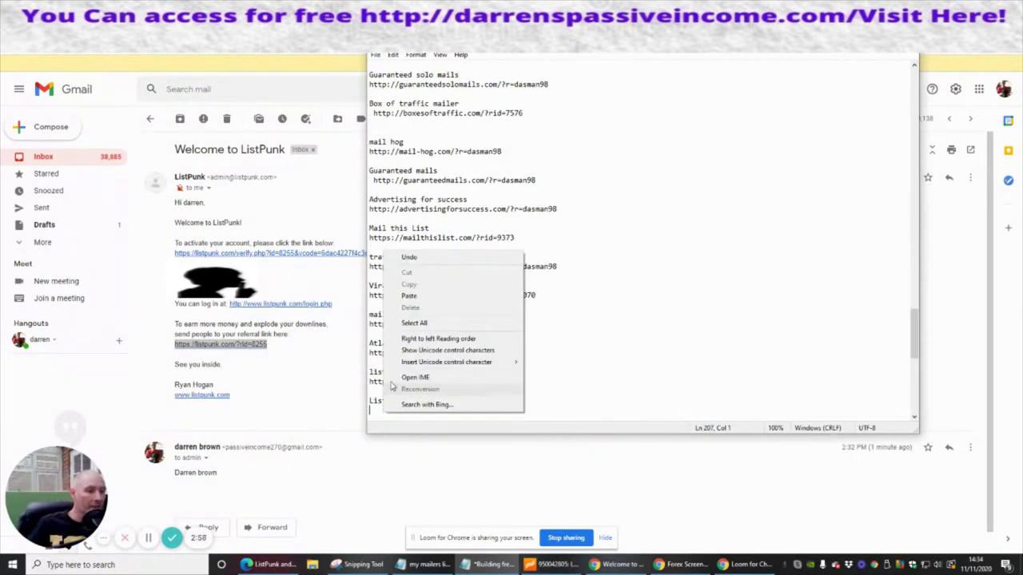
pyautogui.click(424, 295)
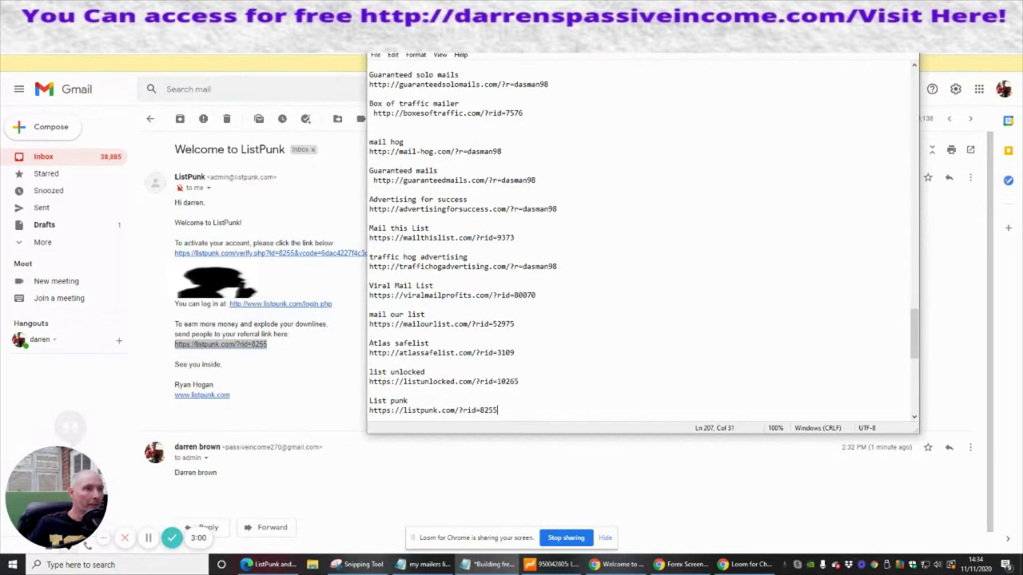
pyautogui.click(373, 55)
pyautogui.click(383, 103)
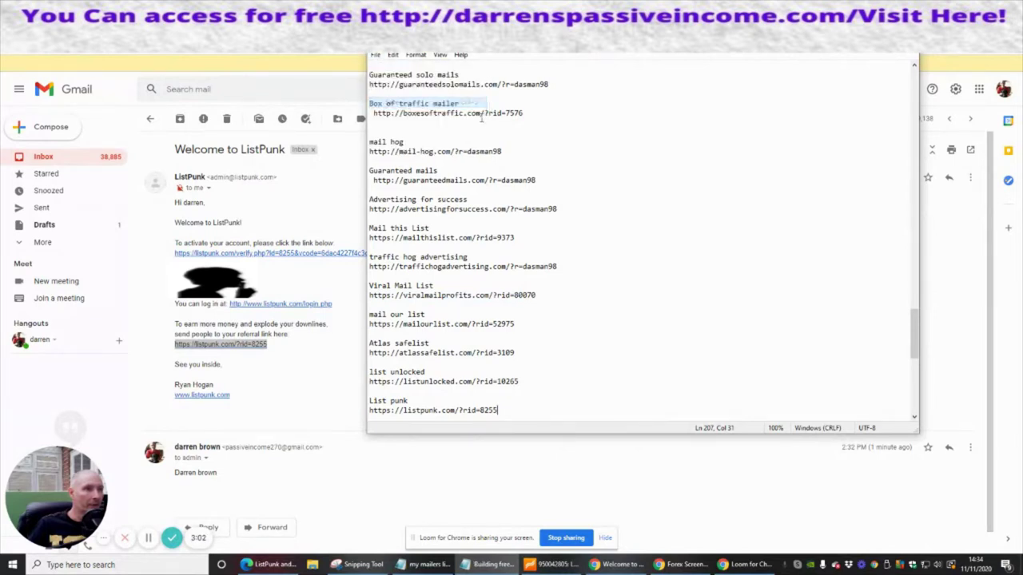
pyautogui.hotkey('alt', 'Tab')
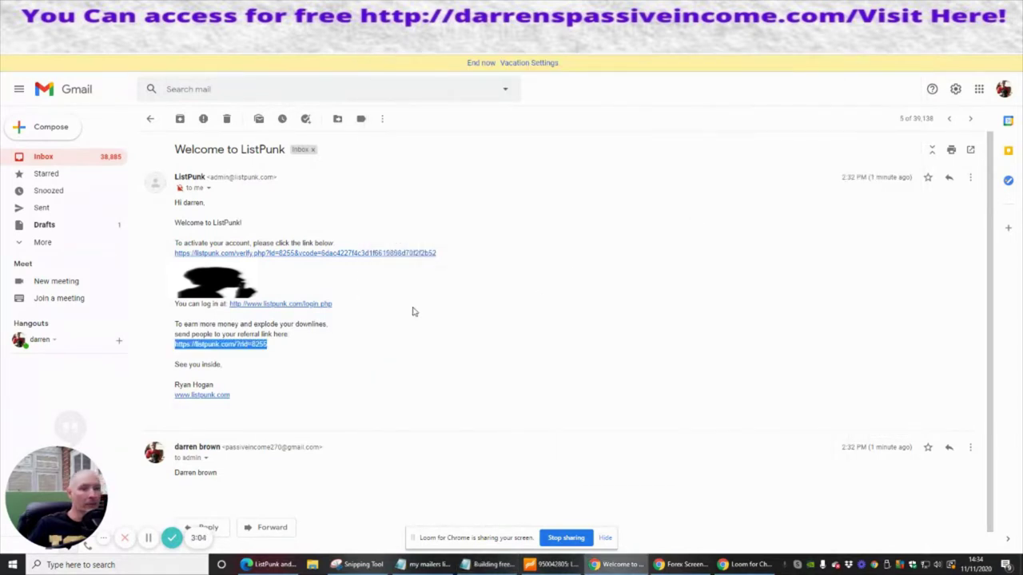
# Step: Follow the email's activation link to verify the address, then go to the member login
pyautogui.click(365, 254)
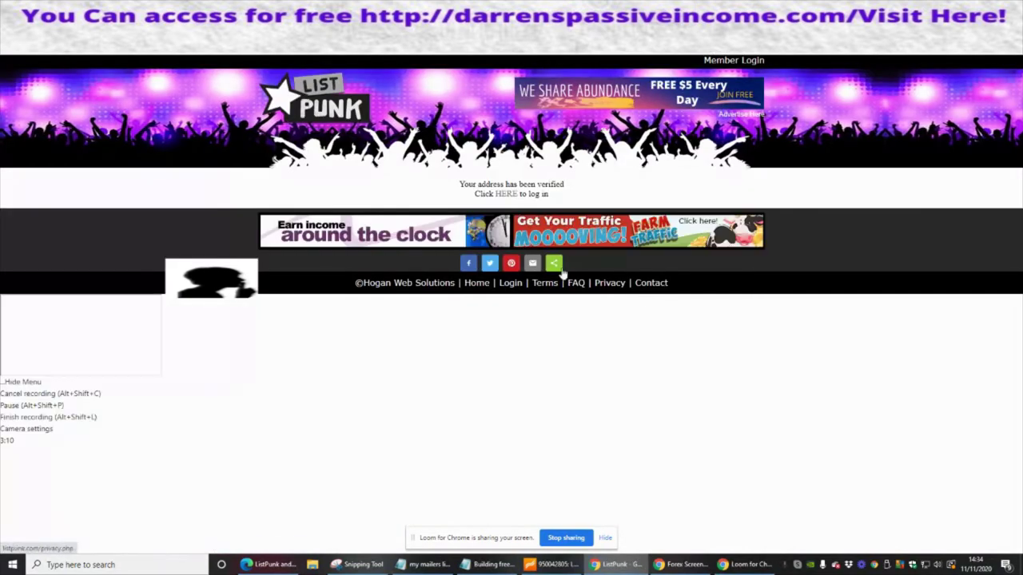
pyautogui.click(505, 194)
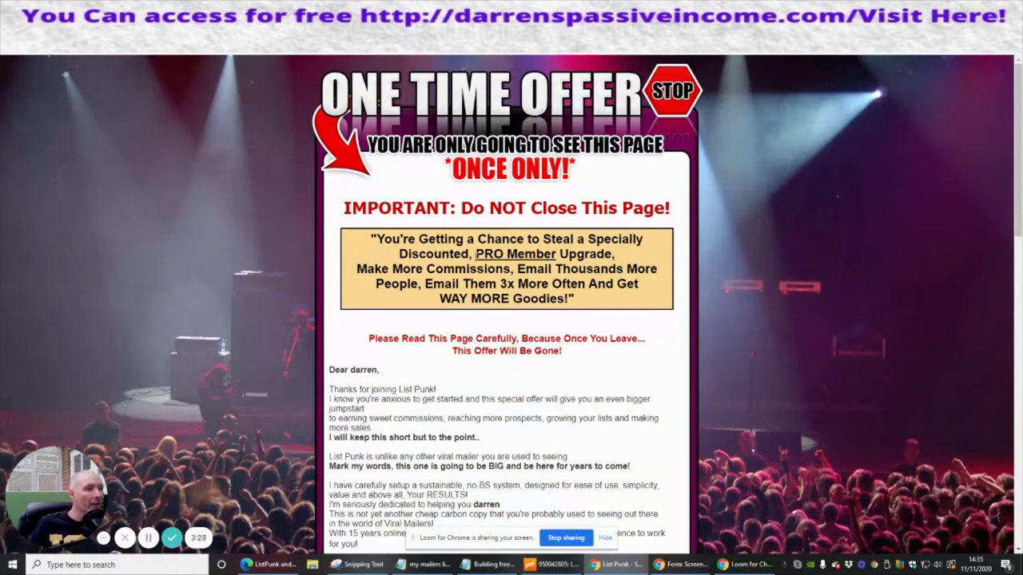
# Step: Decline the $47 one-year PRO upgrade offer with No Thanks
pyautogui.scroll(-6, 784, 165)
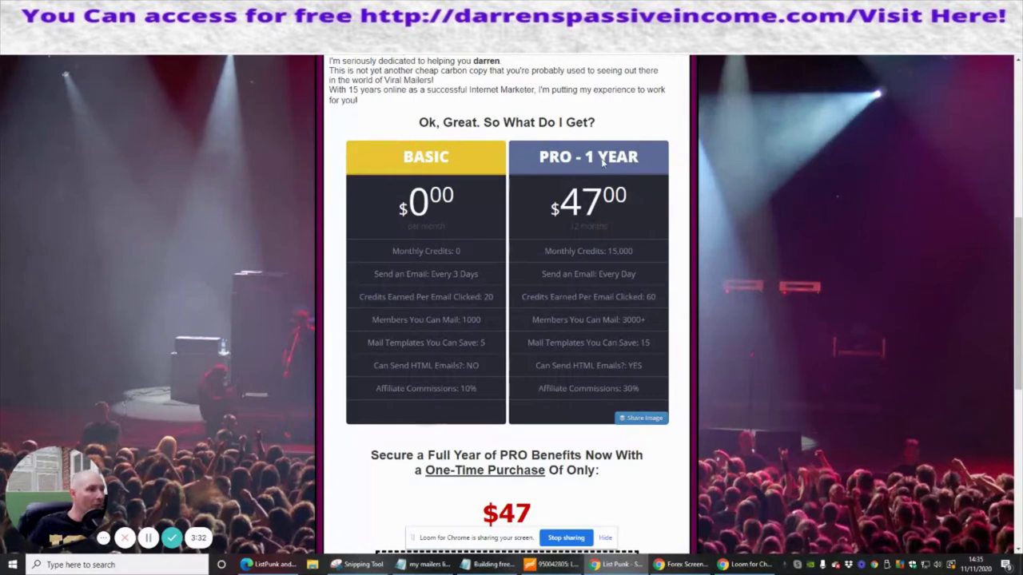
pyautogui.scroll(3, 594, 274)
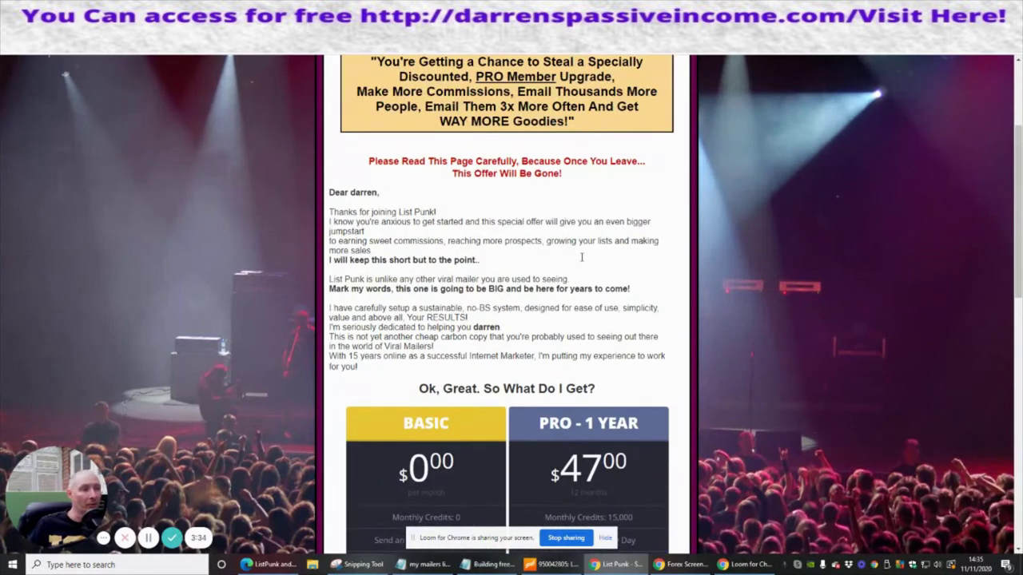
pyautogui.scroll(-6, 585, 253)
pyautogui.scroll(-3, 586, 253)
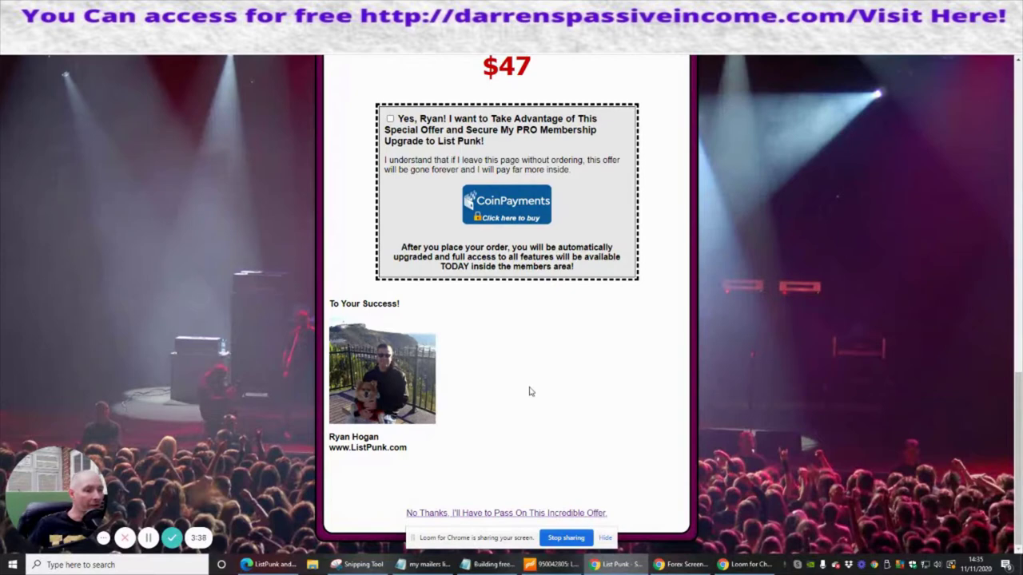
pyautogui.click(529, 512)
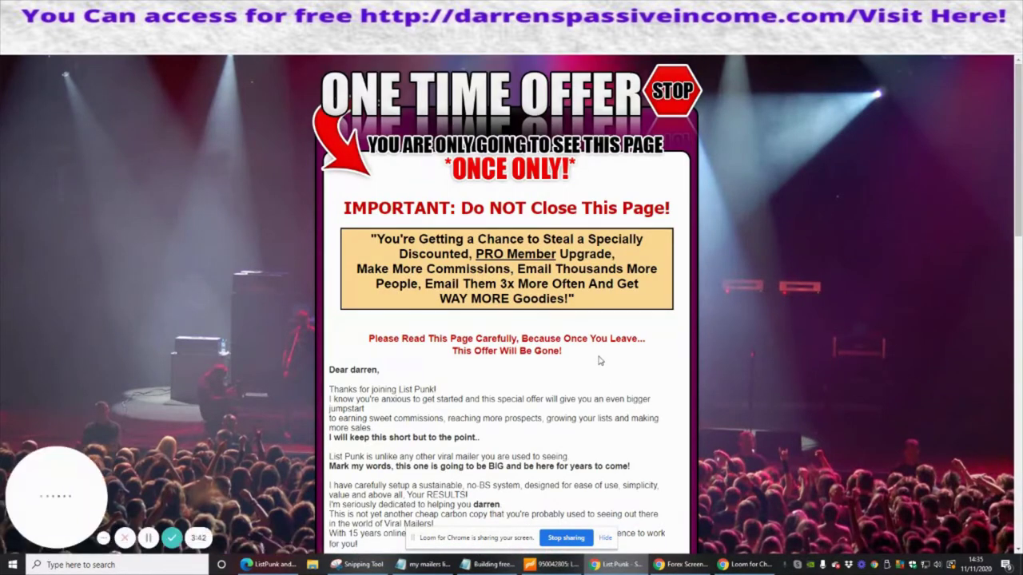
# Step: Decline the $27 six-month PRO upgrade offer with No Thanks
pyautogui.scroll(-5, 600, 360)
pyautogui.scroll(-3, 601, 361)
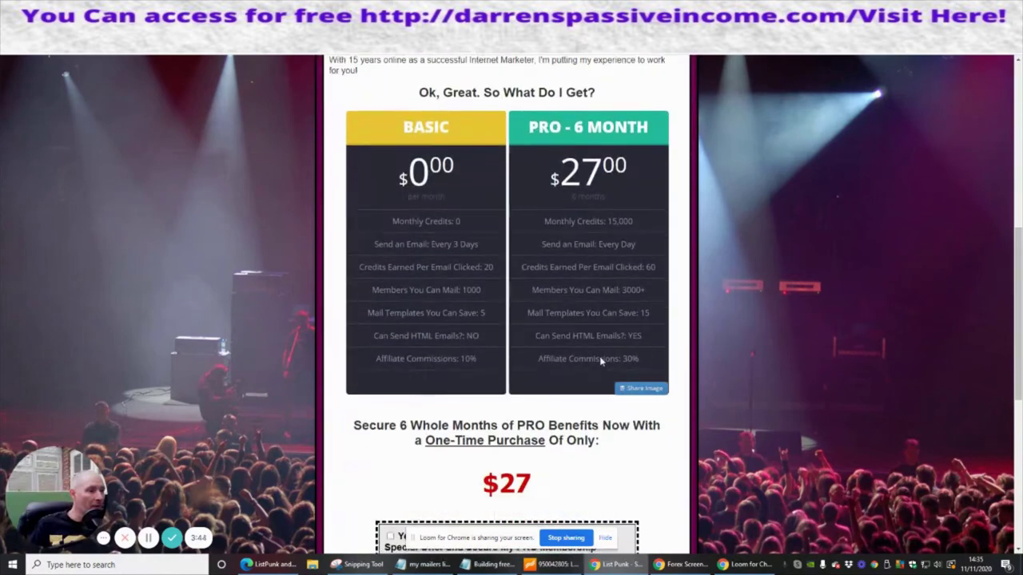
pyautogui.scroll(-2, 536, 441)
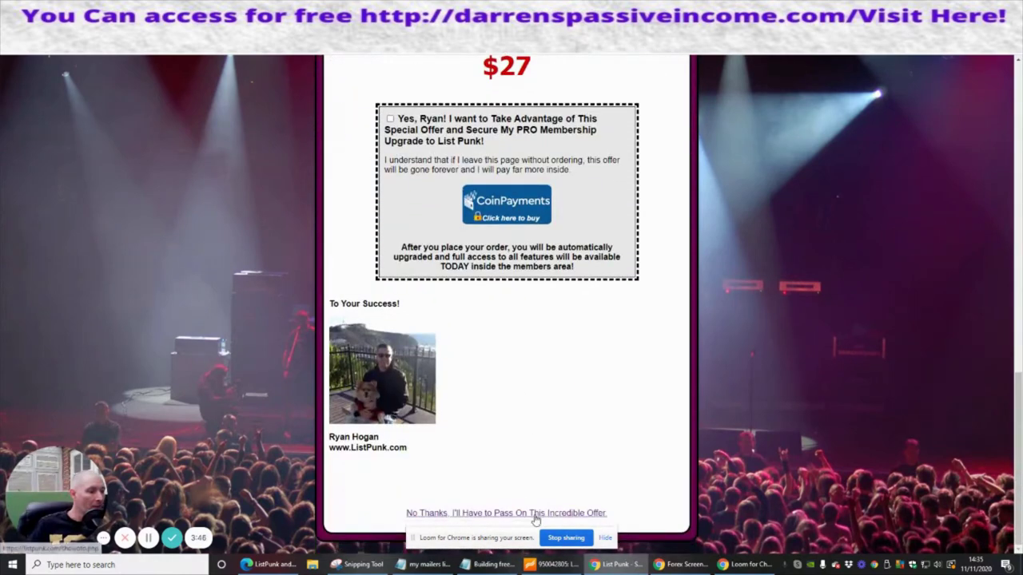
pyautogui.click(533, 513)
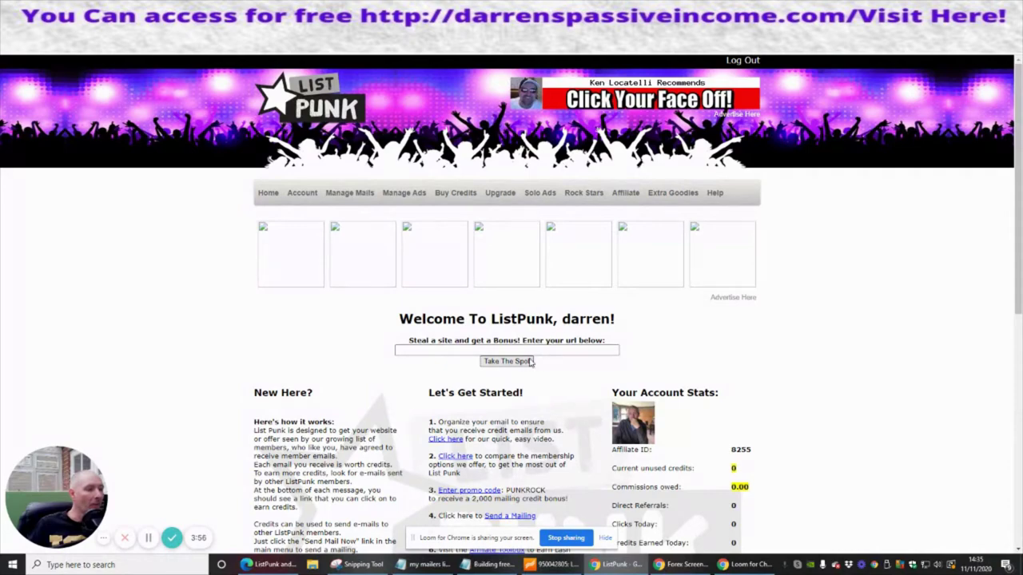
# Step: Scroll the member dashboard down to the BASIC / PRO membership comparison table
pyautogui.scroll(-6, 411, 383)
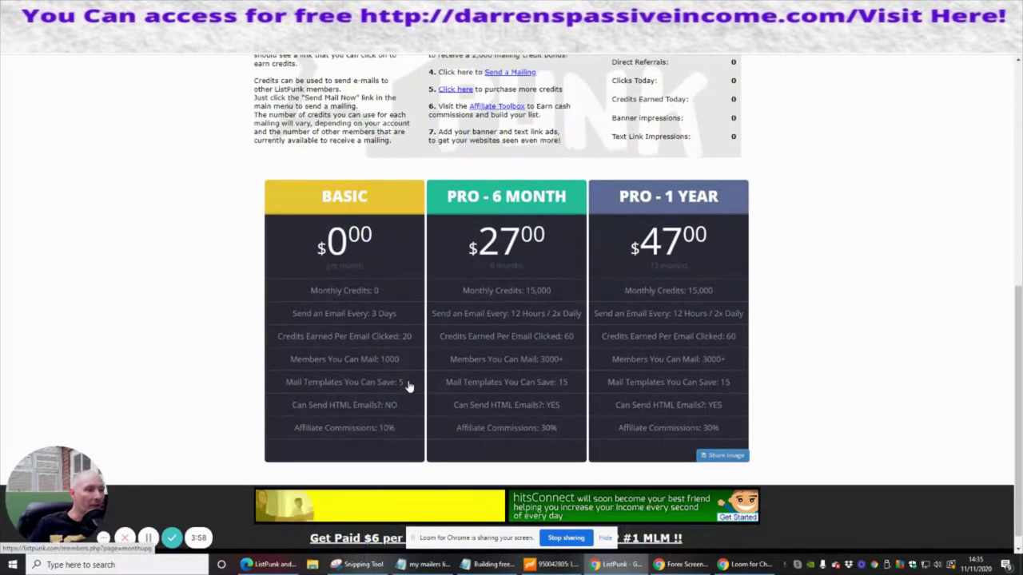